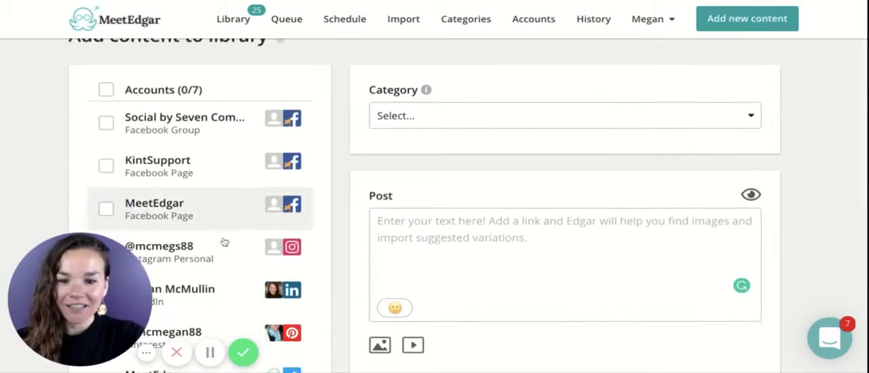
Select the Pinterest account for the post and choose its Blog Posts board
{"action": "left_click", "coordinate": [200, 182]}
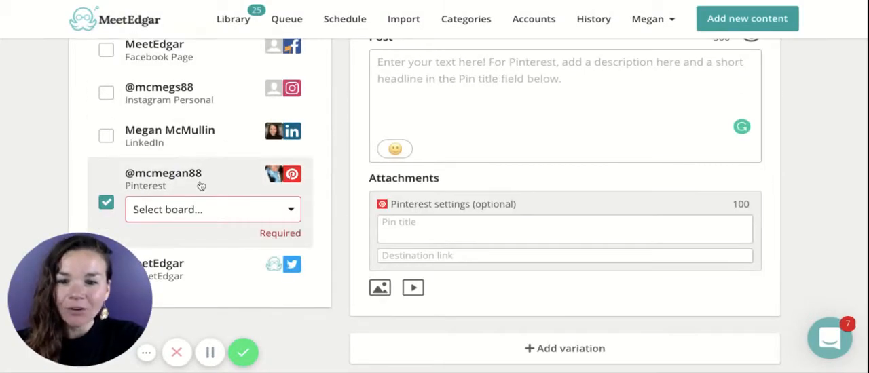
{"action": "scroll", "coordinate": [200, 186], "scroll_direction": "down", "scroll_amount": 2}
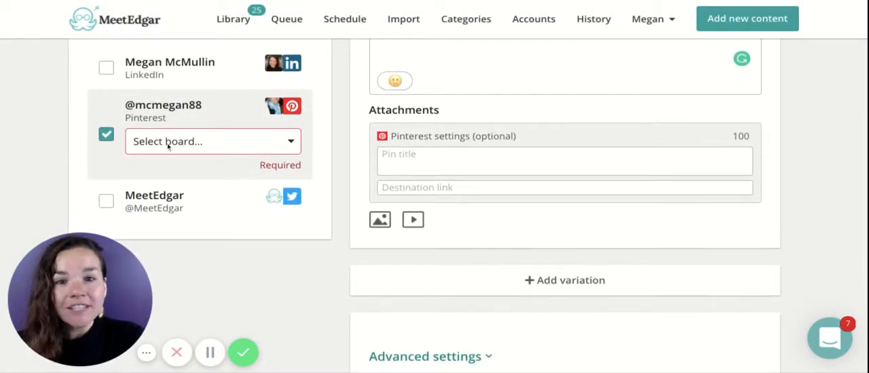
{"action": "left_click", "coordinate": [169, 146]}
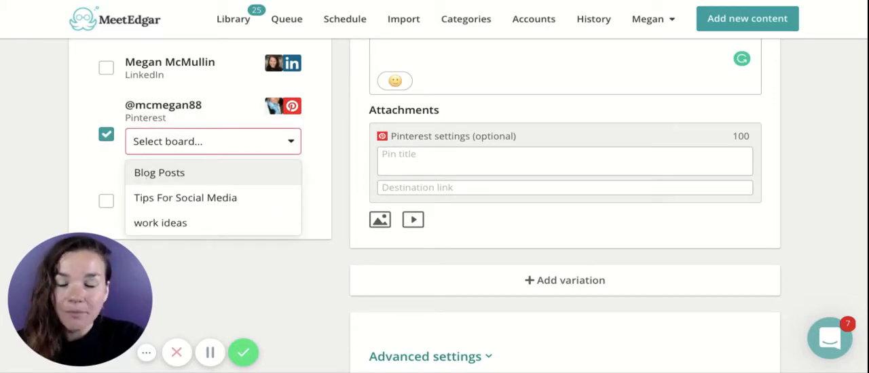
{"action": "left_click", "coordinate": [233, 171]}
Set the post's category to My Blog Post Pins
{"action": "scroll", "coordinate": [509, 179], "scroll_direction": "up", "scroll_amount": 3}
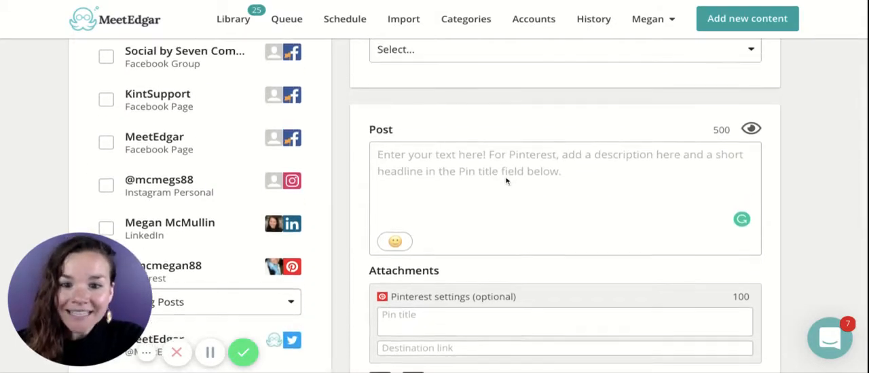
{"action": "scroll", "coordinate": [505, 181], "scroll_direction": "up", "scroll_amount": 1}
{"action": "left_click", "coordinate": [449, 98]}
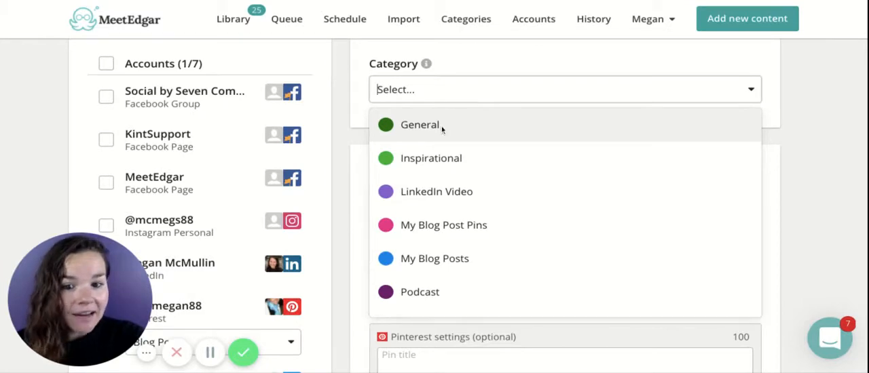
{"action": "left_click", "coordinate": [434, 225]}
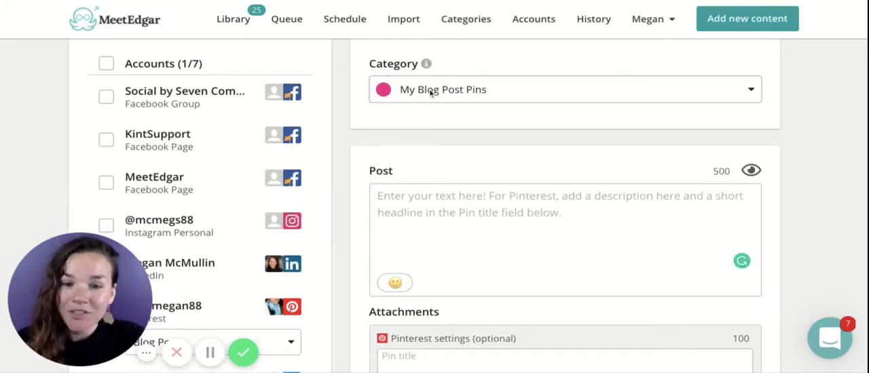
{"action": "left_click", "coordinate": [419, 224]}
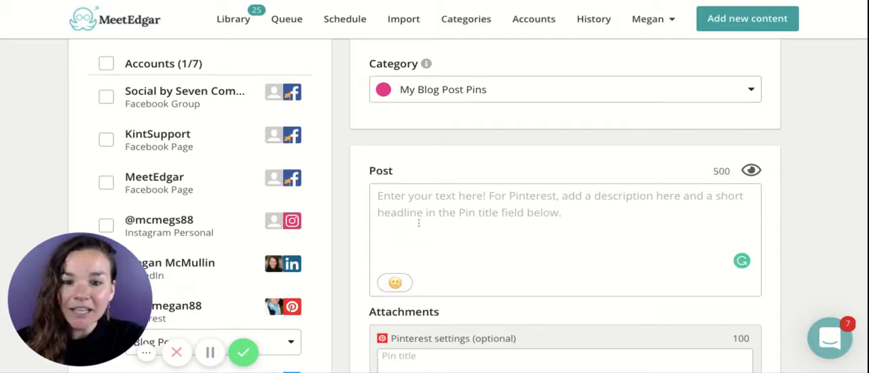
{"action": "scroll", "coordinate": [419, 223], "scroll_direction": "down", "scroll_amount": 1}
{"action": "scroll", "coordinate": [419, 223], "scroll_direction": "down", "scroll_amount": 1}
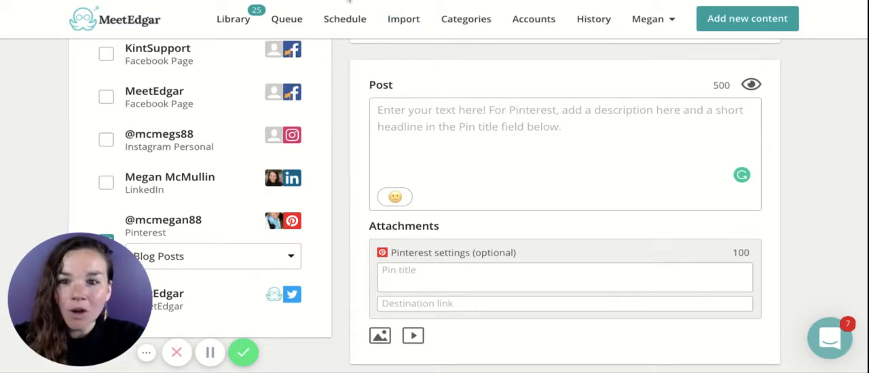
{"action": "left_click", "coordinate": [438, 304]}
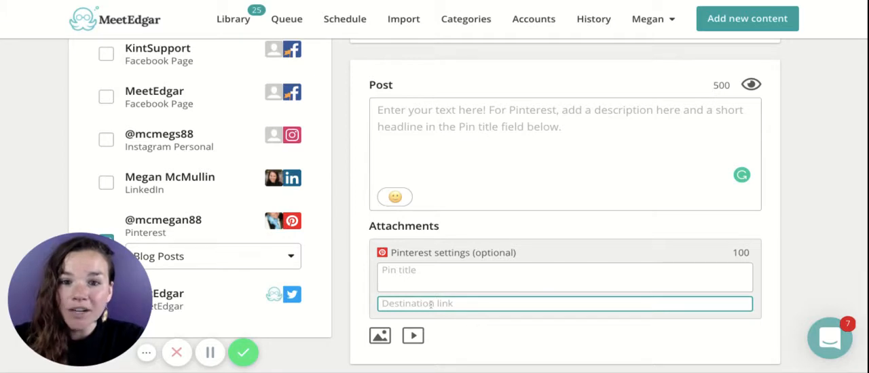
{"action": "type", "text": "www"}
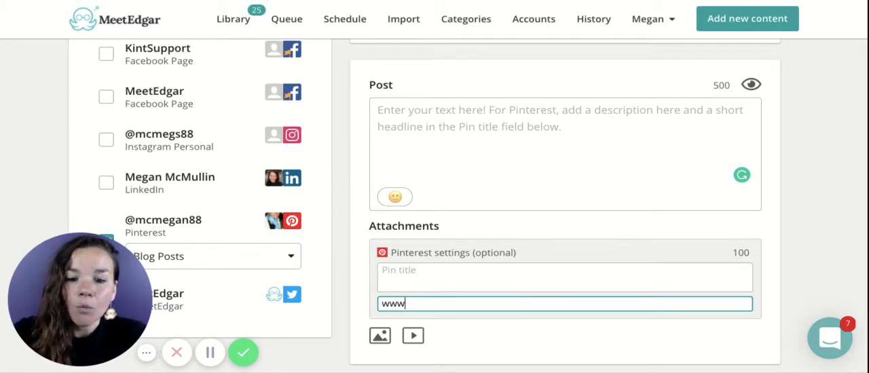
{"action": "type", "text": ".mee"}
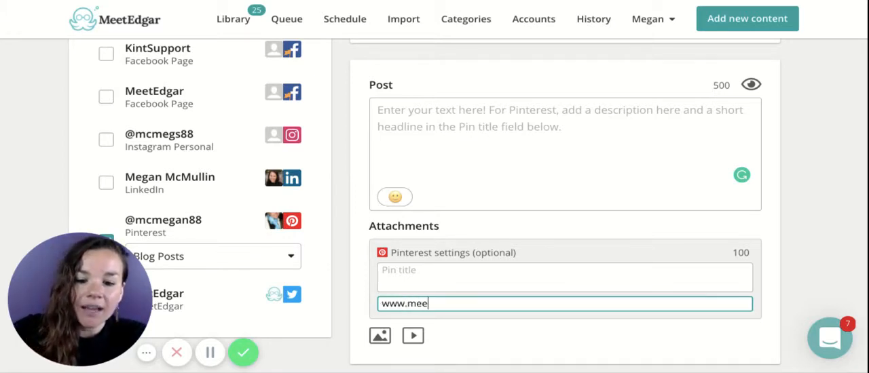
{"action": "type", "text": "tedar"}
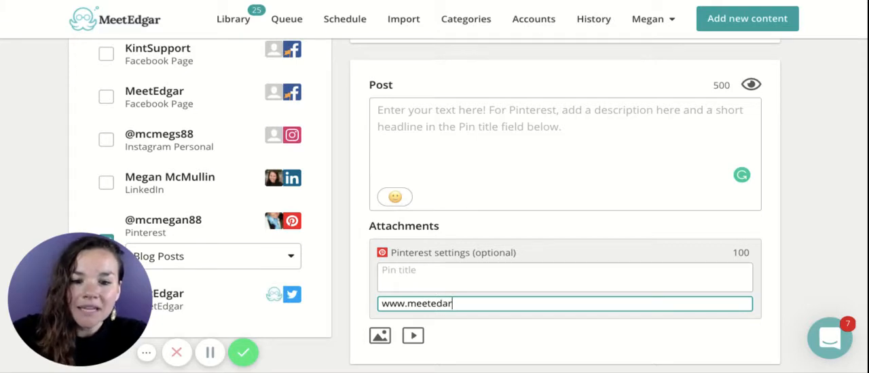
{"action": "type", "text": ".com"}
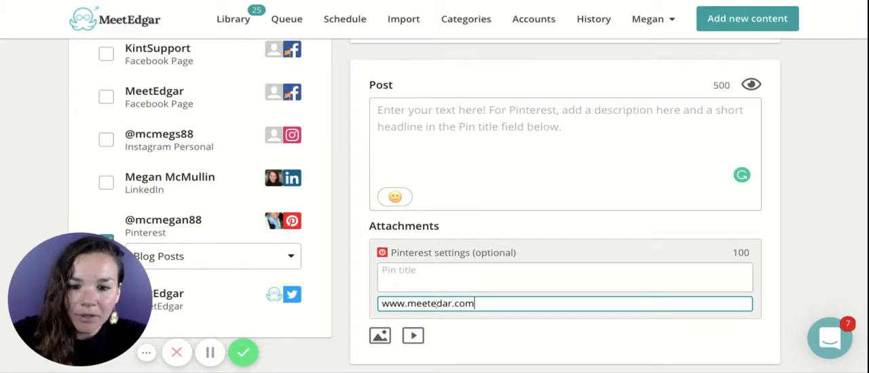
{"action": "left_click", "coordinate": [442, 304]}
{"action": "type", "text": "g"}
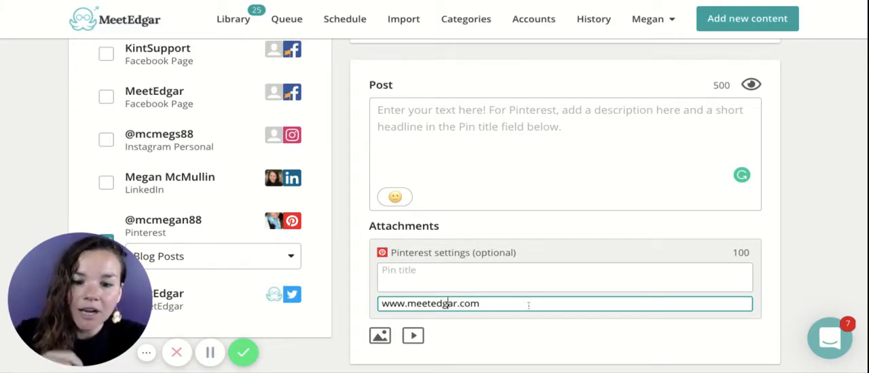
{"action": "left_click", "coordinate": [442, 281]}
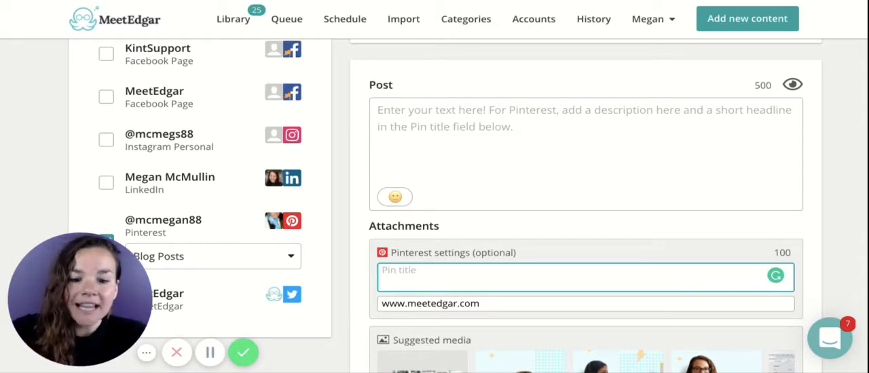
{"action": "type", "text": "title"}
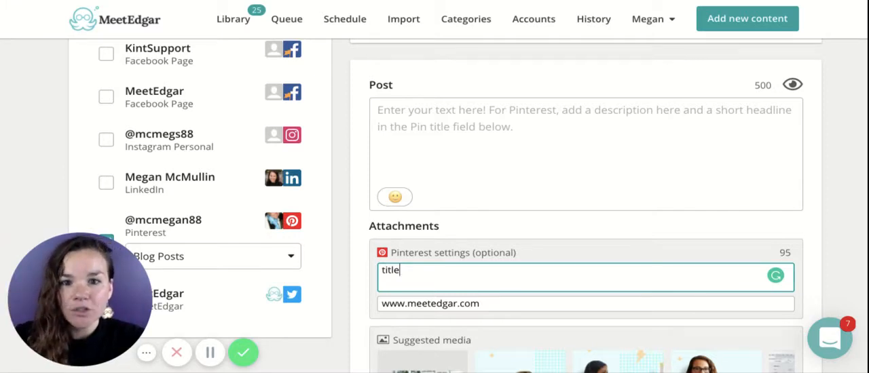
Attach the suggested photo of the smiling woman in a dark shirt to the pin, and remove it again
{"action": "scroll", "coordinate": [421, 287], "scroll_direction": "down", "scroll_amount": 1}
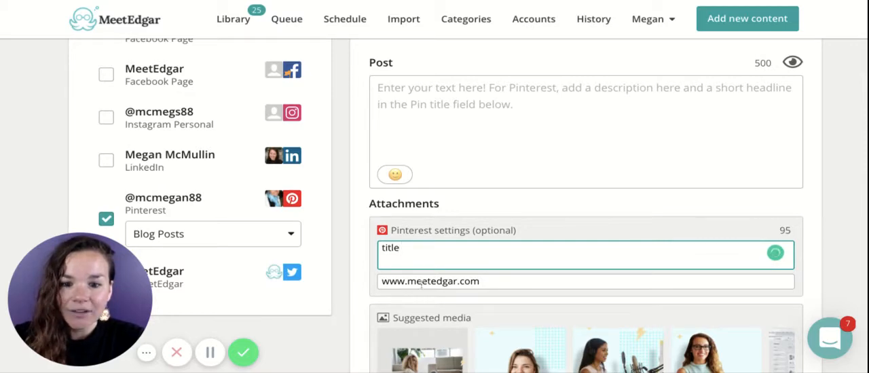
{"action": "scroll", "coordinate": [421, 288], "scroll_direction": "down", "scroll_amount": 4}
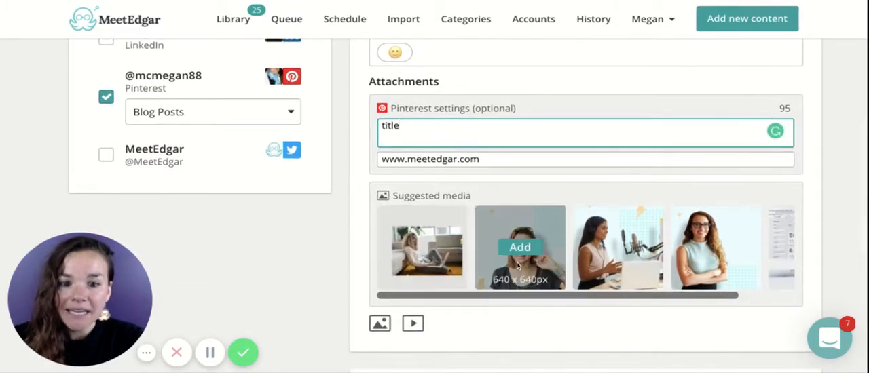
{"action": "scroll", "coordinate": [520, 265], "scroll_direction": "right", "scroll_amount": 3}
{"action": "scroll", "coordinate": [523, 264], "scroll_direction": "left", "scroll_amount": 3}
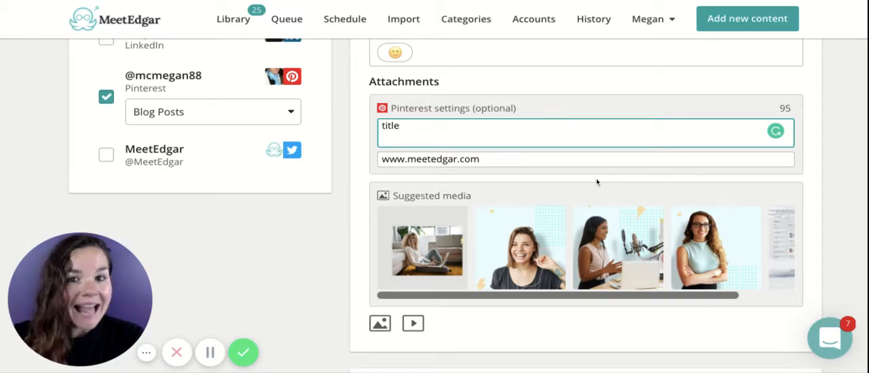
{"action": "left_click", "coordinate": [527, 254]}
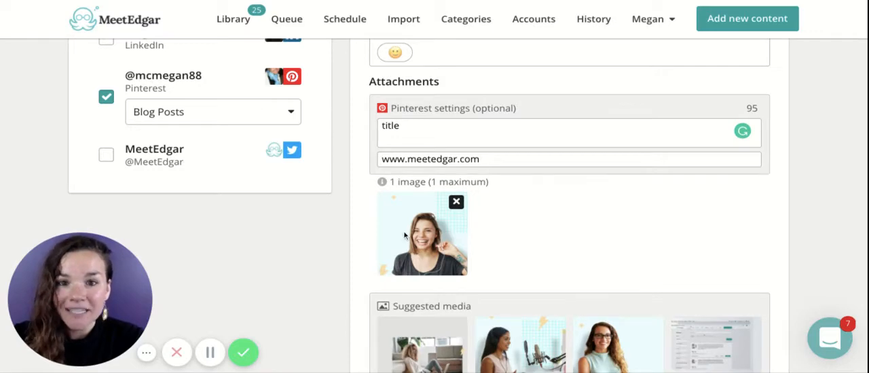
{"action": "scroll", "coordinate": [405, 235], "scroll_direction": "up", "scroll_amount": 1}
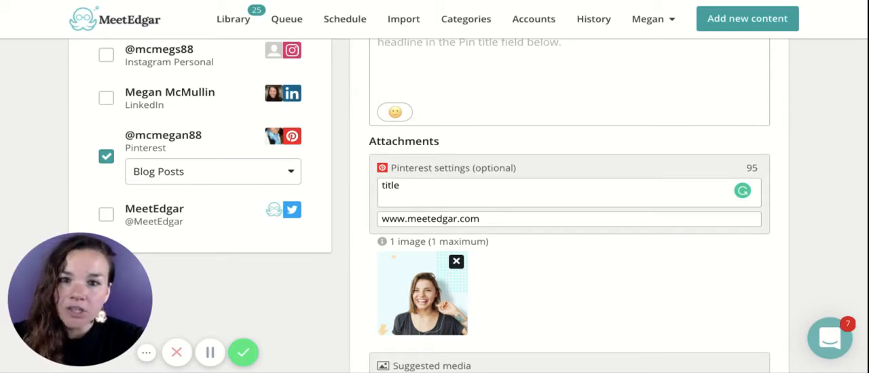
{"action": "left_click", "coordinate": [456, 262]}
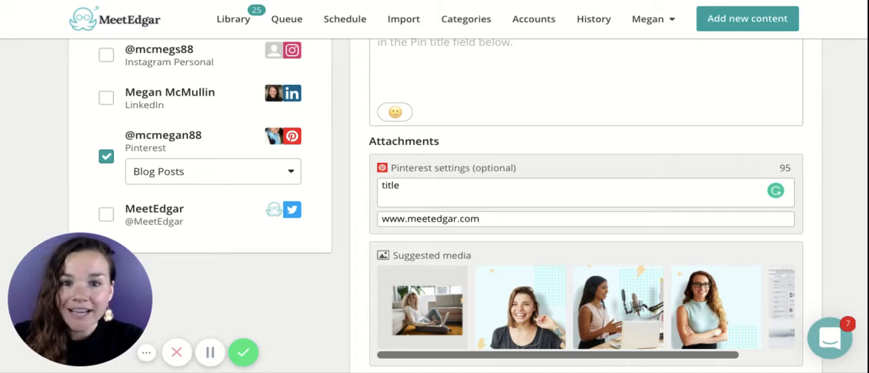
Enter "fis" as the post description and manually add a second variation of the post
{"action": "scroll", "coordinate": [584, 204], "scroll_direction": "down", "scroll_amount": 4}
{"action": "scroll", "coordinate": [584, 204], "scroll_direction": "up", "scroll_amount": 5}
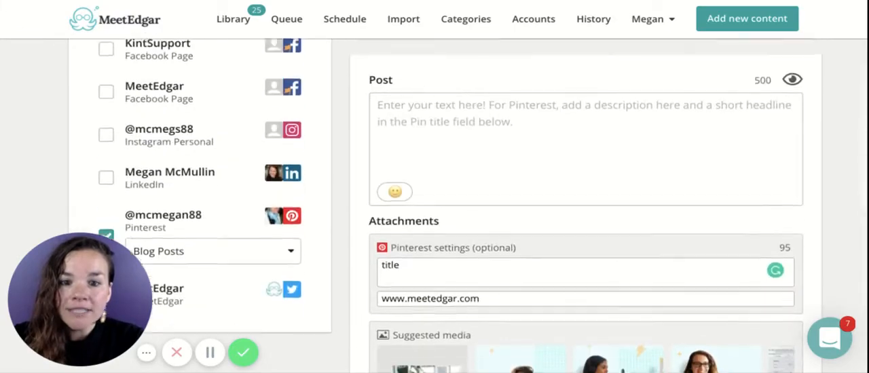
{"action": "left_click", "coordinate": [565, 170]}
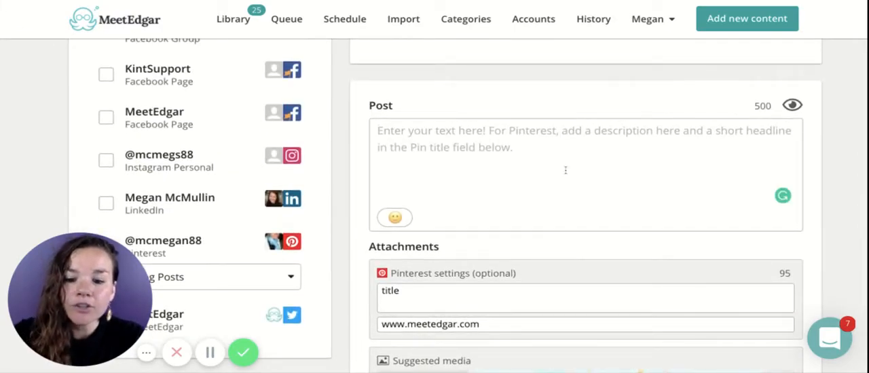
{"action": "type", "text": "fist"}
{"action": "key", "text": "BackSpace"}
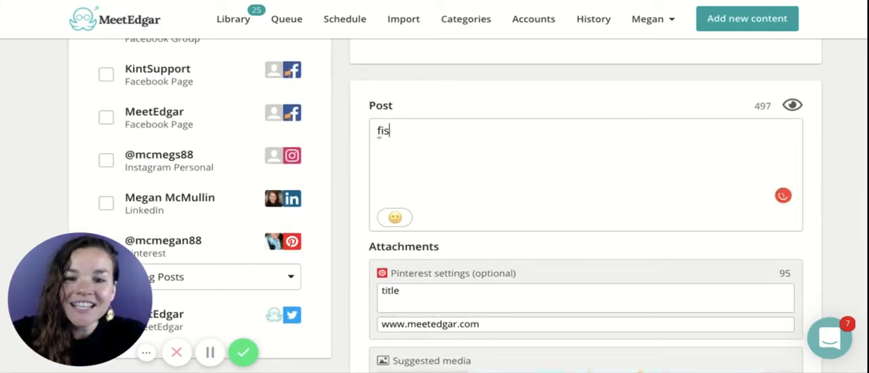
{"action": "scroll", "coordinate": [676, 205], "scroll_direction": "down", "scroll_amount": 5}
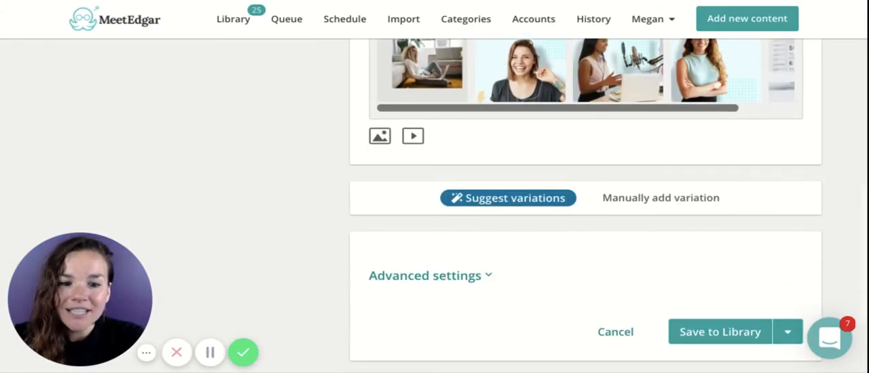
{"action": "left_click", "coordinate": [676, 199]}
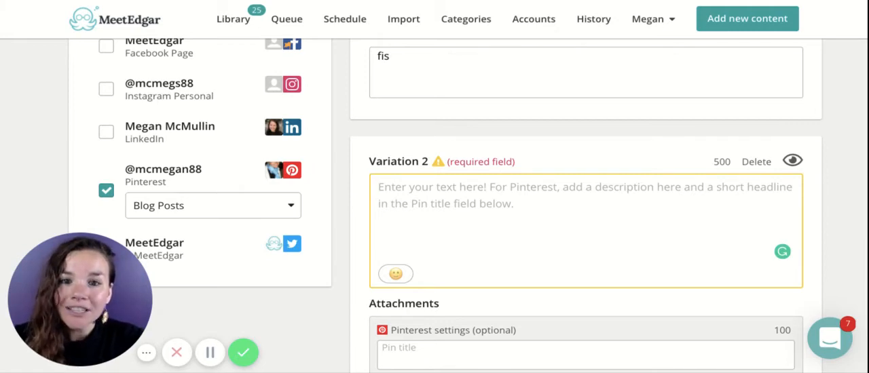
Attach the suggested photo of the woman with glasses to Variation 2, and remove it again
{"action": "scroll", "coordinate": [585, 204], "scroll_direction": "down", "scroll_amount": 4}
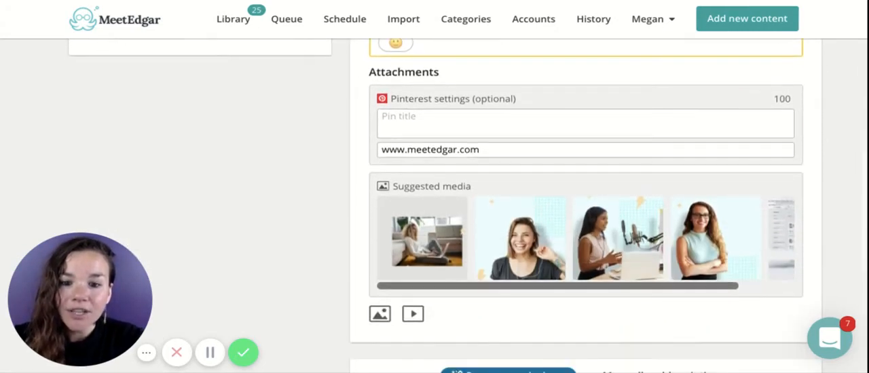
{"action": "mouse_move", "coordinate": [708, 239]}
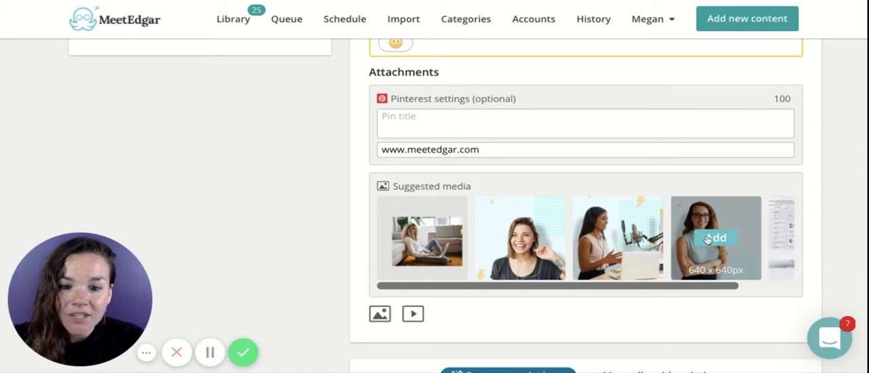
{"action": "left_click", "coordinate": [707, 239]}
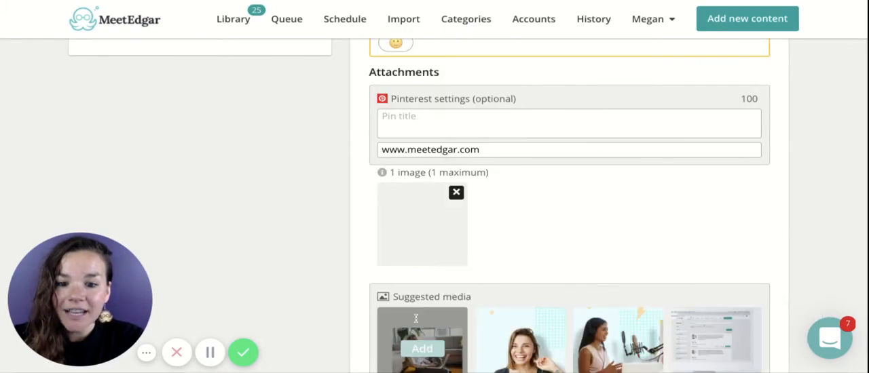
{"action": "scroll", "coordinate": [489, 278], "scroll_direction": "down", "scroll_amount": 1}
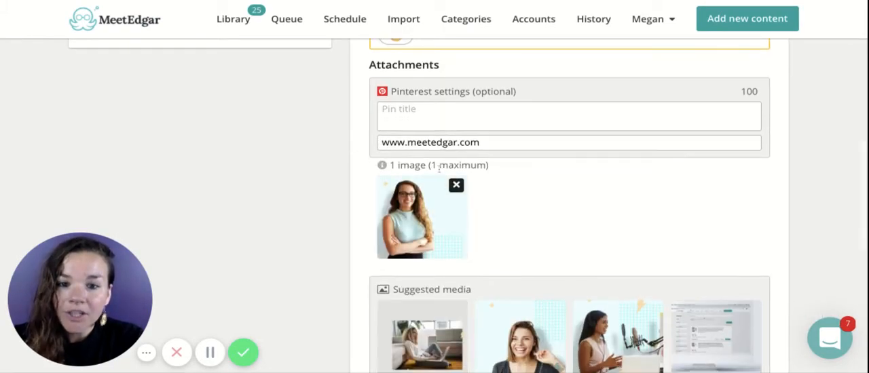
{"action": "left_click", "coordinate": [457, 184]}
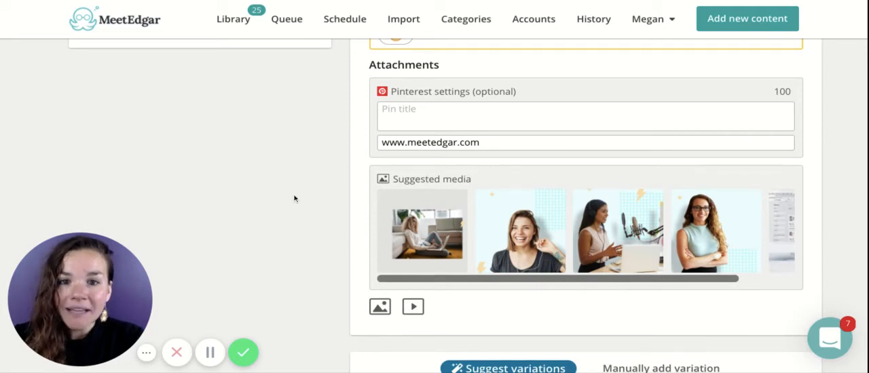
Review the category, the text of both variations and the Pinterest settings of the new content
{"action": "scroll", "coordinate": [295, 198], "scroll_direction": "up", "scroll_amount": 5}
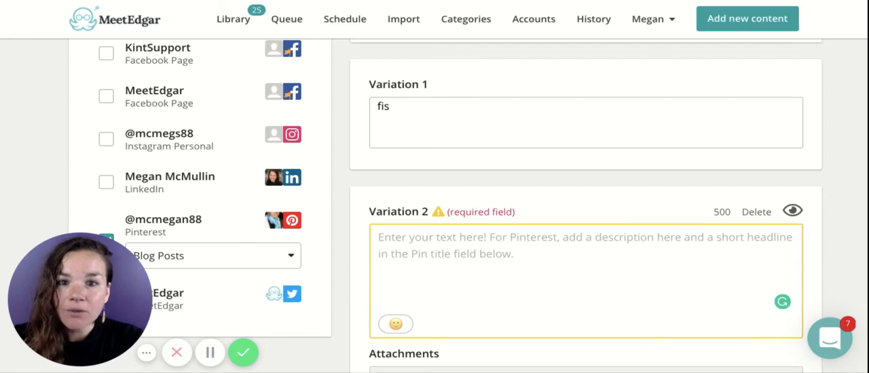
{"action": "scroll", "coordinate": [631, 109], "scroll_direction": "up", "scroll_amount": 3}
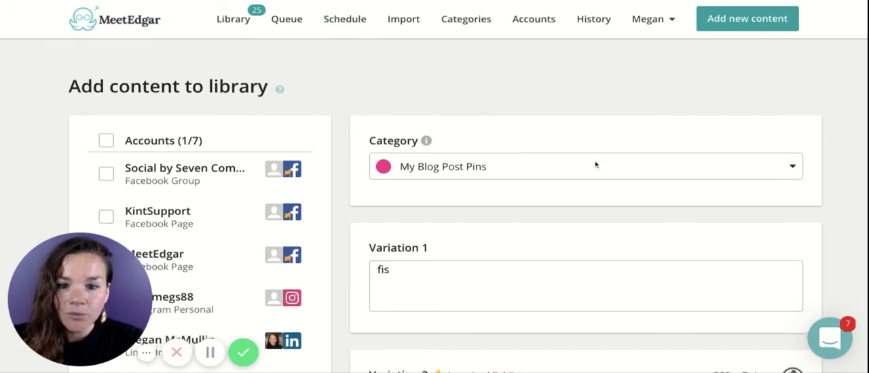
{"action": "scroll", "coordinate": [596, 165], "scroll_direction": "down", "scroll_amount": 5}
{"action": "scroll", "coordinate": [596, 163], "scroll_direction": "up", "scroll_amount": 2}
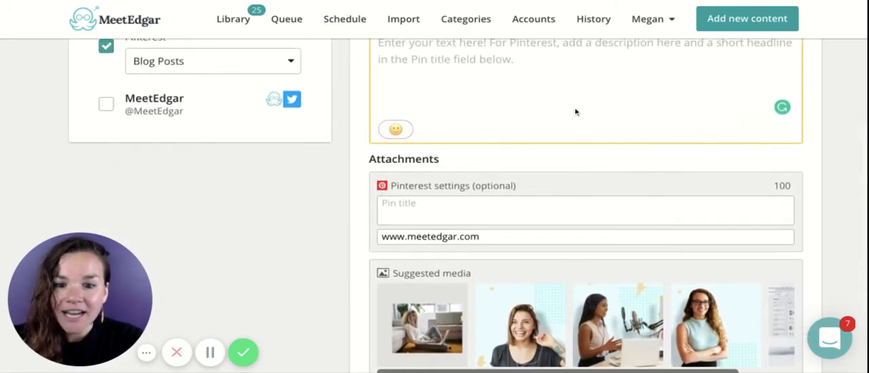
{"action": "scroll", "coordinate": [536, 121], "scroll_direction": "up", "scroll_amount": 2}
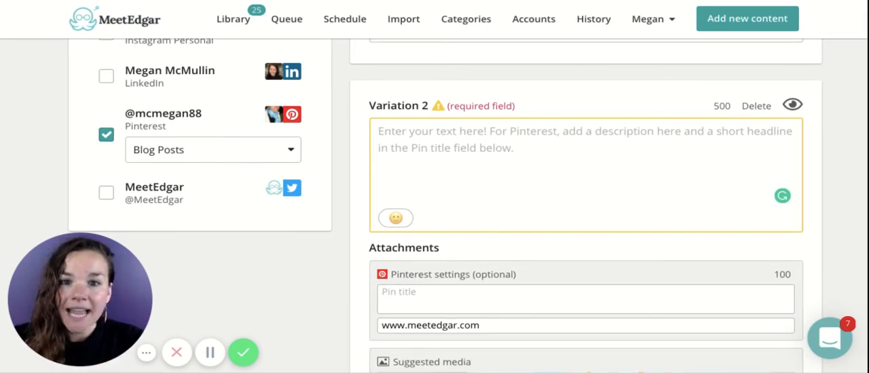
{"action": "scroll", "coordinate": [473, 176], "scroll_direction": "up", "scroll_amount": 4}
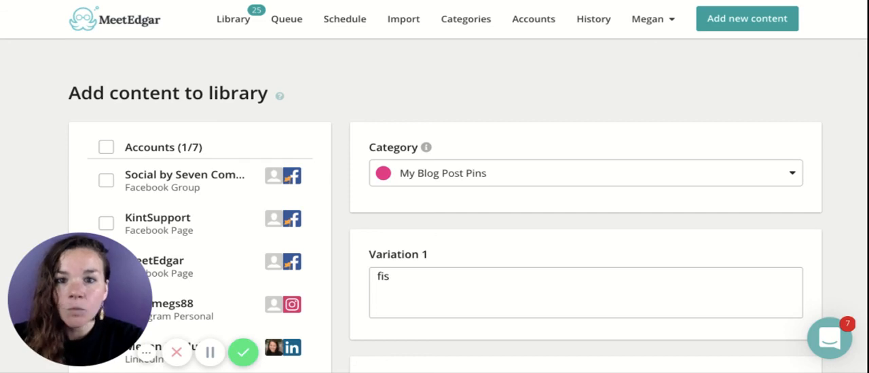
{"action": "scroll", "coordinate": [594, 201], "scroll_direction": "down", "scroll_amount": 1}
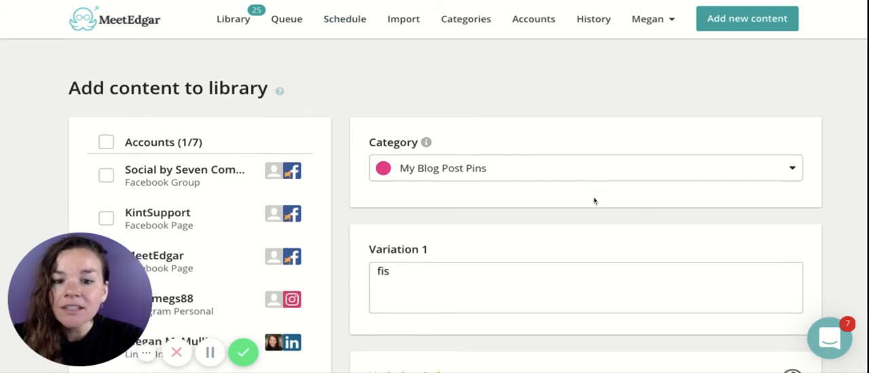
{"action": "scroll", "coordinate": [594, 201], "scroll_direction": "down", "scroll_amount": 2}
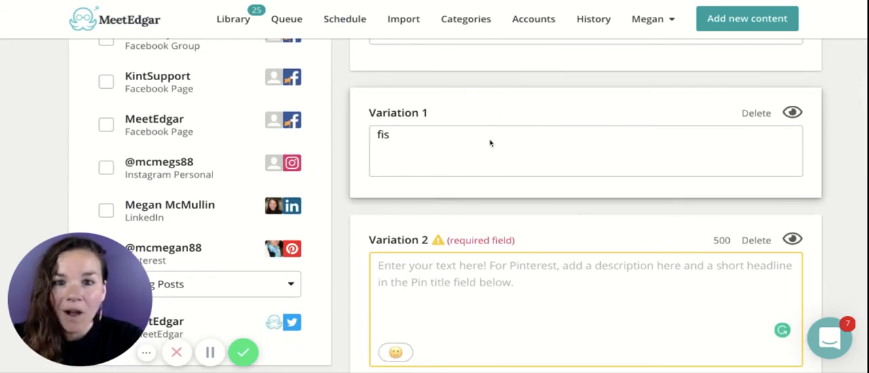